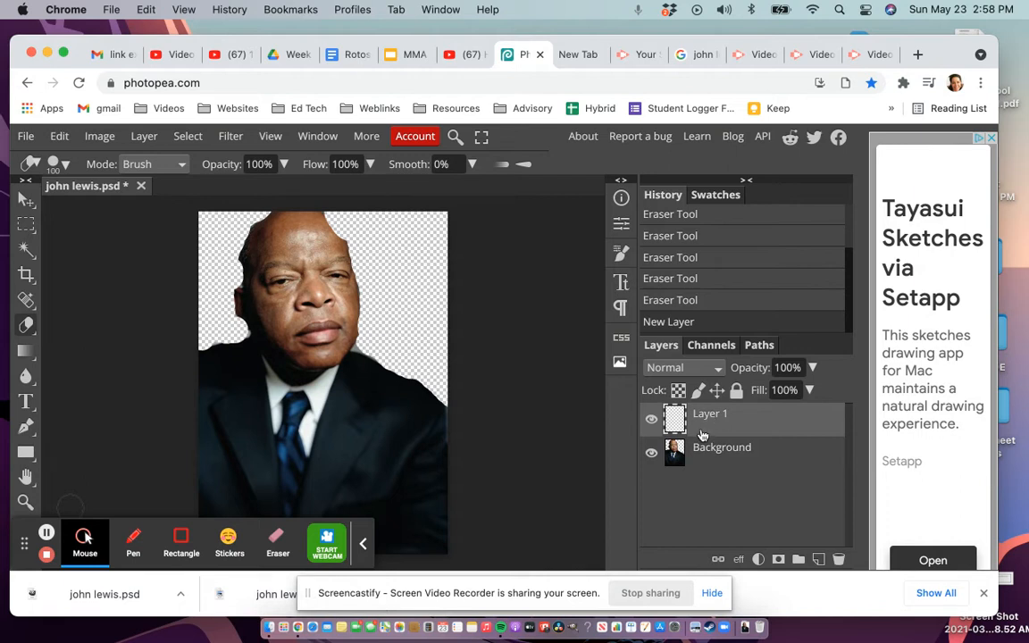
Make Layer 1 the active layer above the portrait and switch from the Eraser to the Brush Tool.
left_click(714, 451)
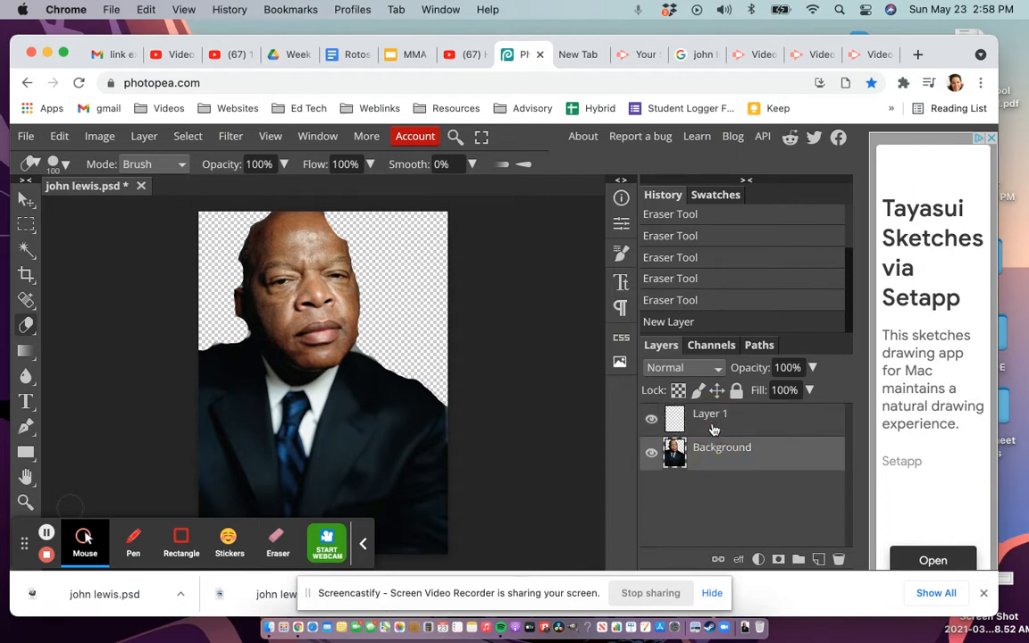
right_click(712, 419)
left_click(711, 420)
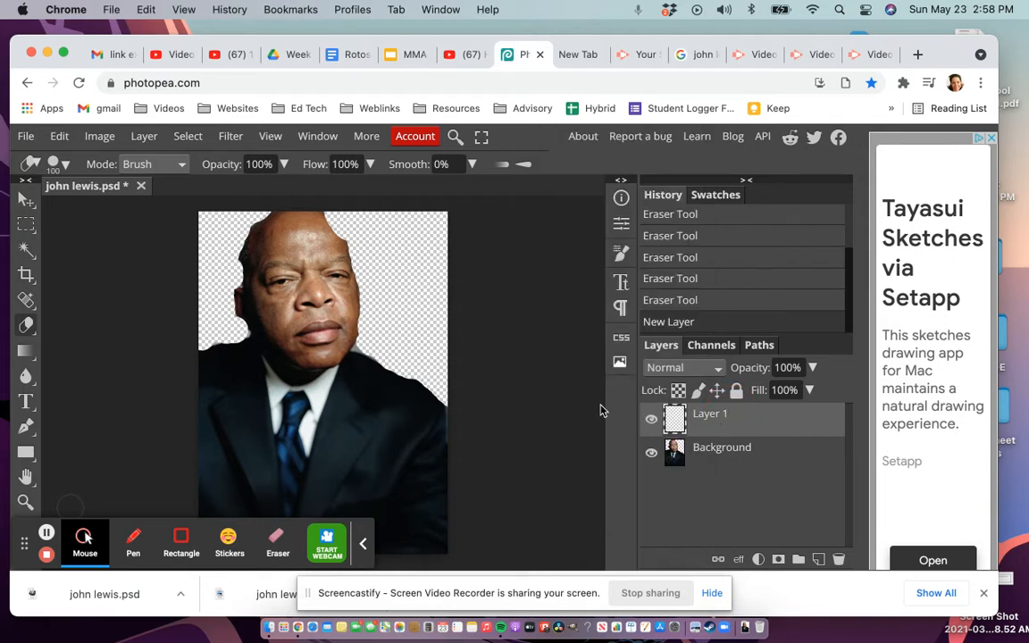
right_click(26, 327)
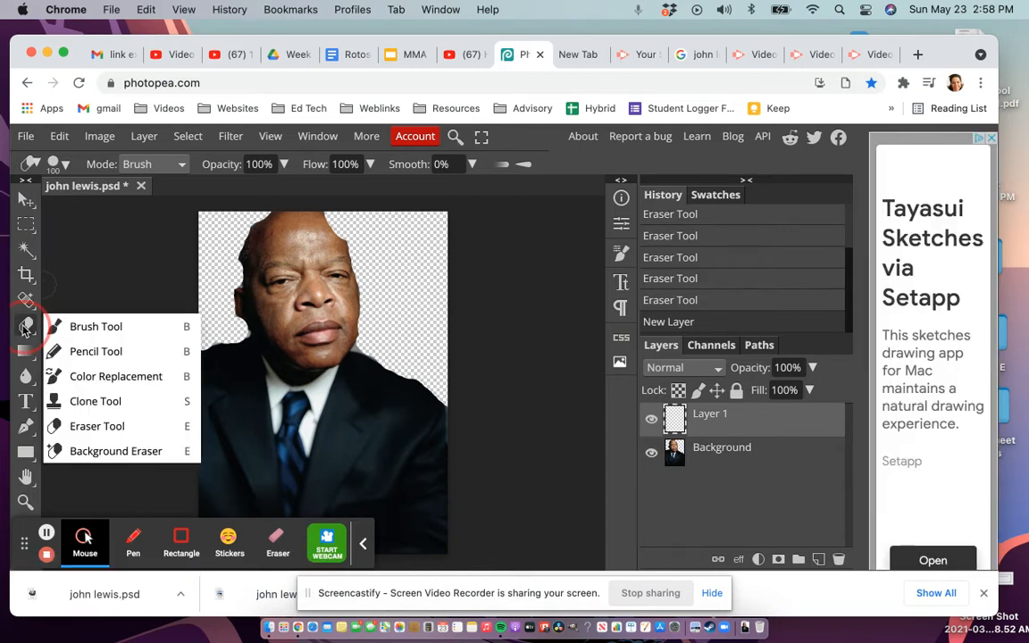
left_click(87, 325)
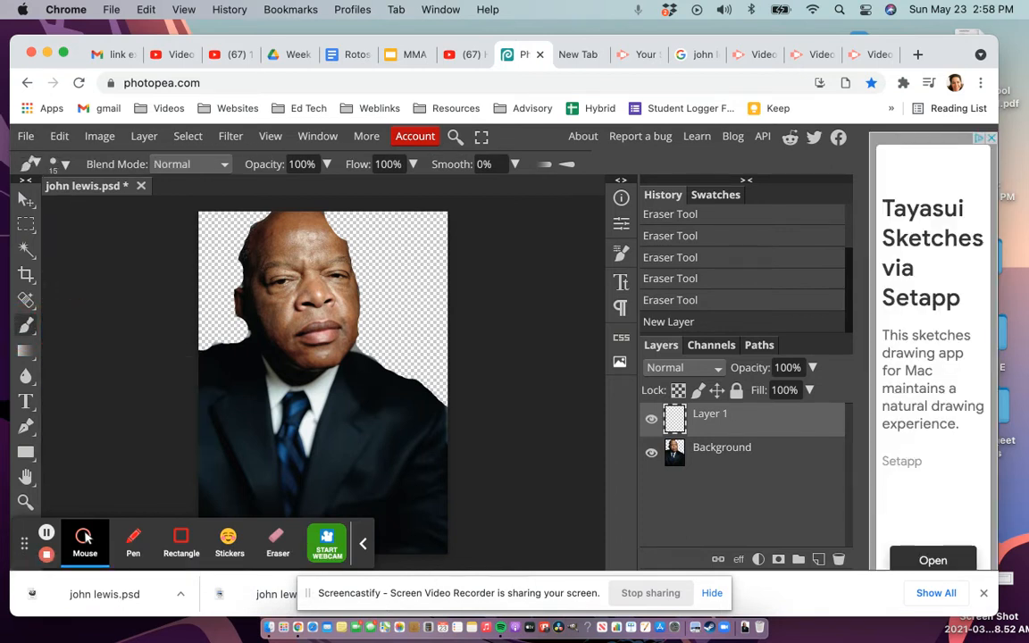
right_click(31, 335)
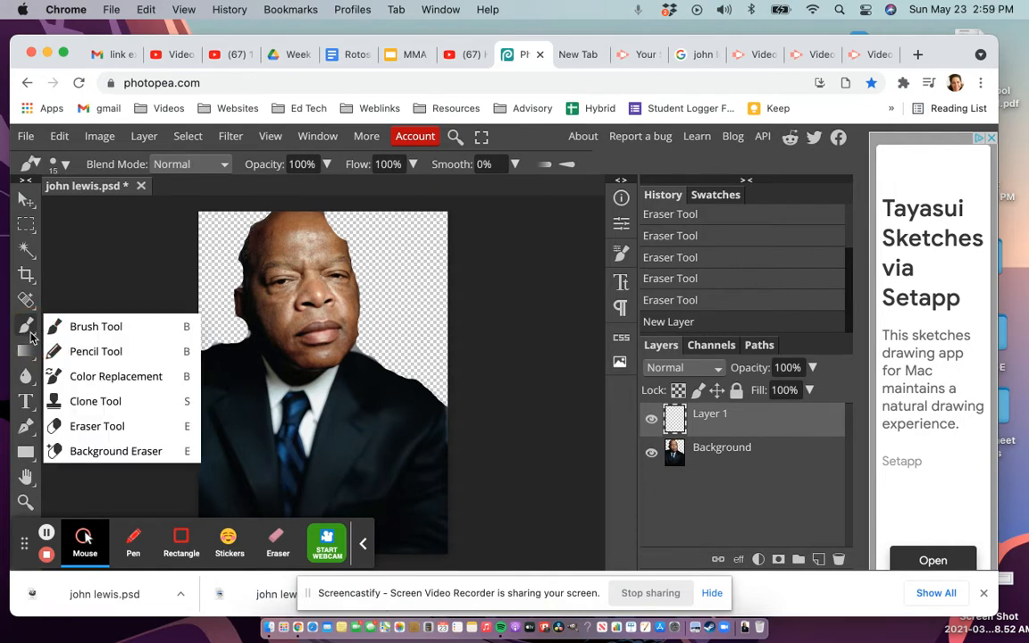
left_click(76, 330)
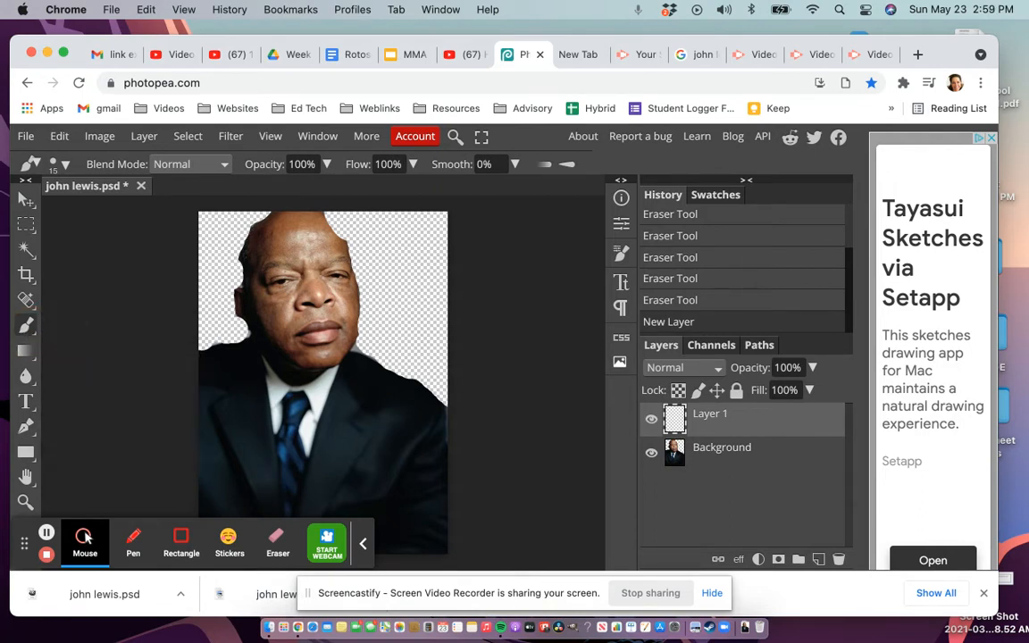
Find the Brush Tool by searching the commands for "brush" and activate it.
left_click(455, 135)
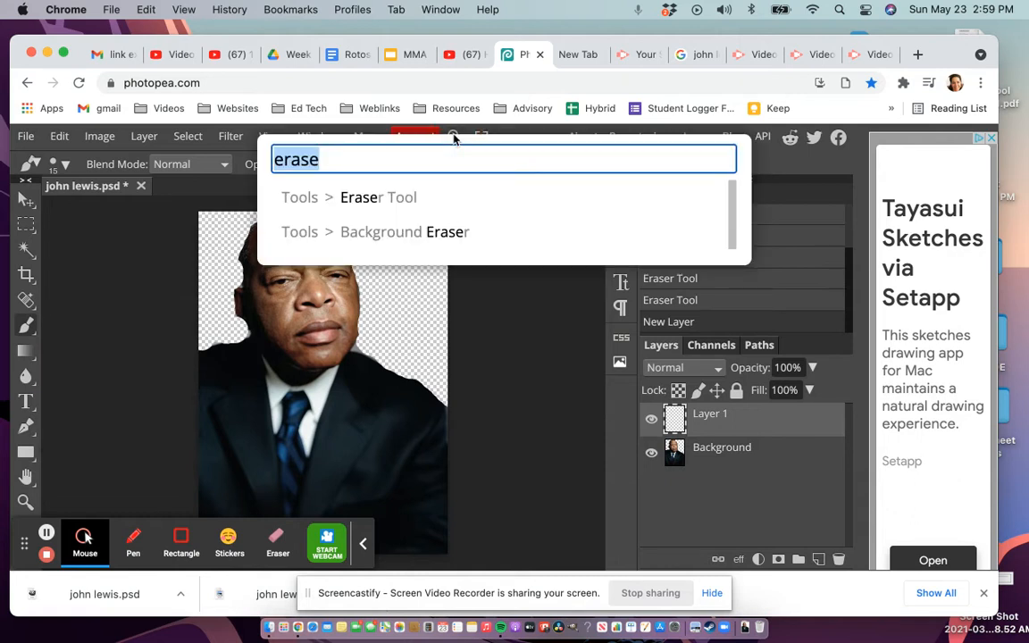
type("brus")
key("BackSpace")
type("ush")
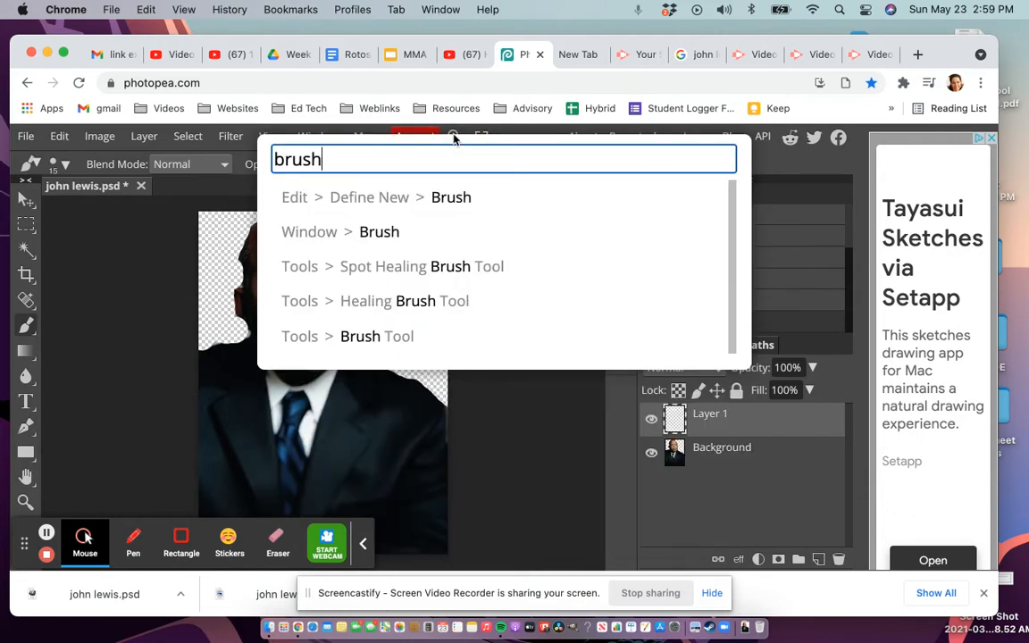
left_click(349, 337)
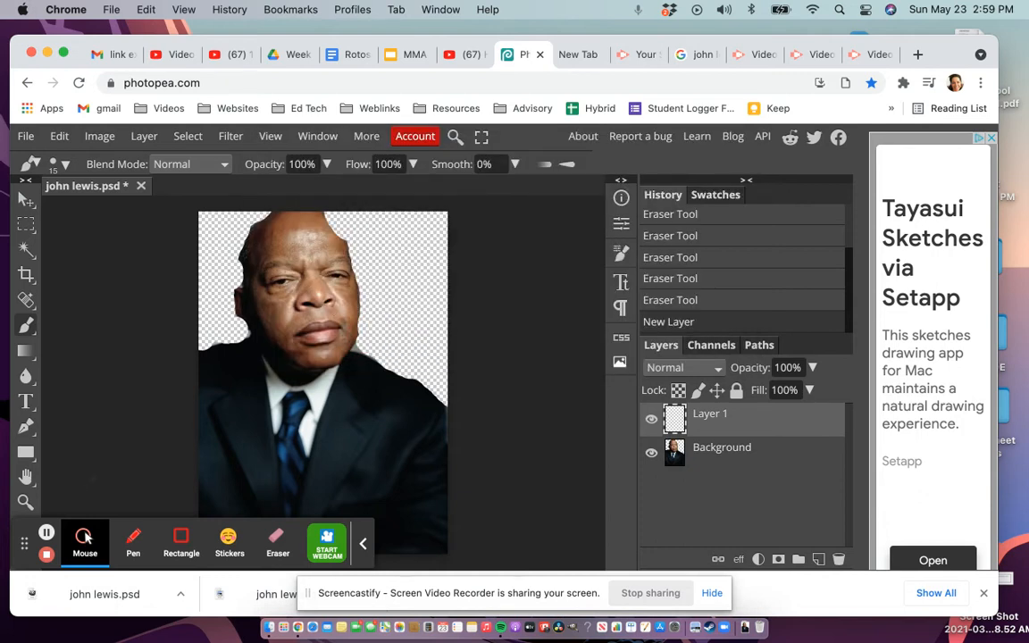
Uncover the color swatches and set the Brush Tool to the 5 px tip with 100% hardness.
mouse_move(25, 546)
left_mouse_down()
mouse_move(209, 547)
mouse_move(304, 578)
left_mouse_up()
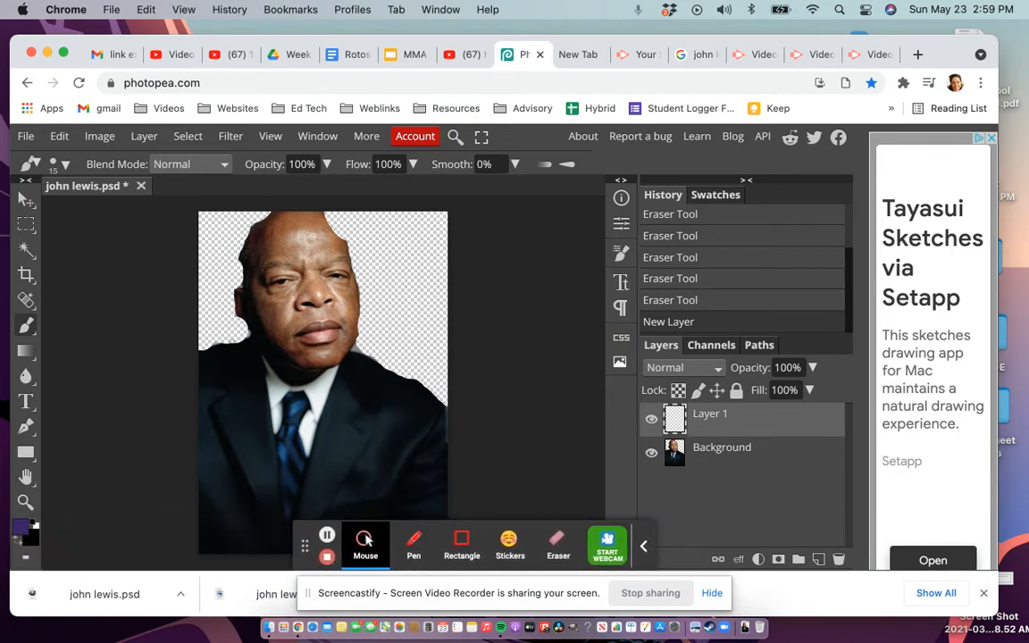
right_click(26, 333)
left_click(67, 326)
left_click(54, 166)
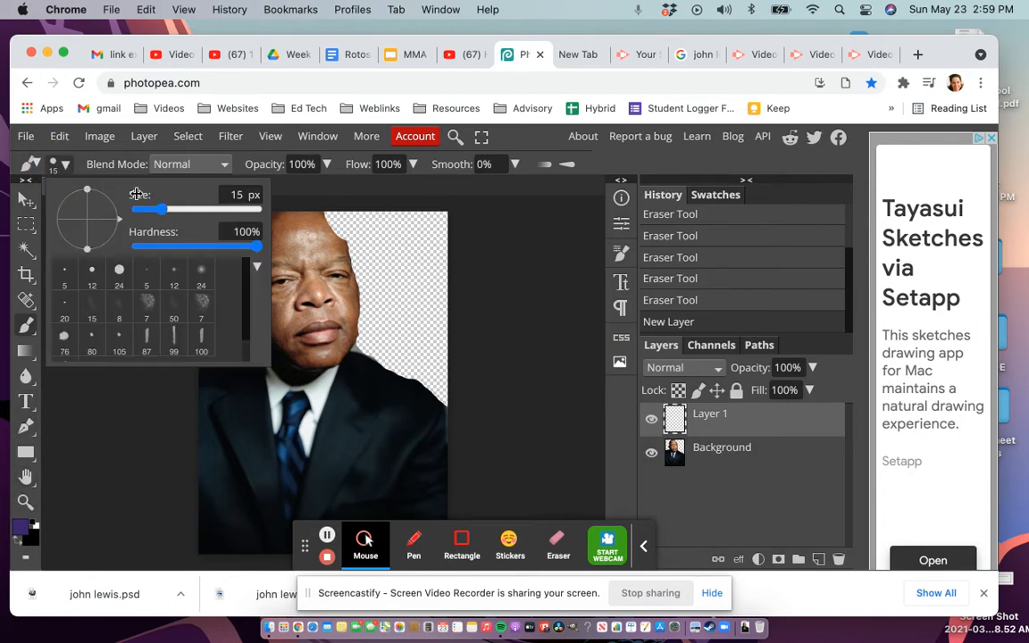
mouse_move(168, 212)
left_mouse_down()
mouse_move(194, 212)
mouse_move(164, 211)
left_mouse_up()
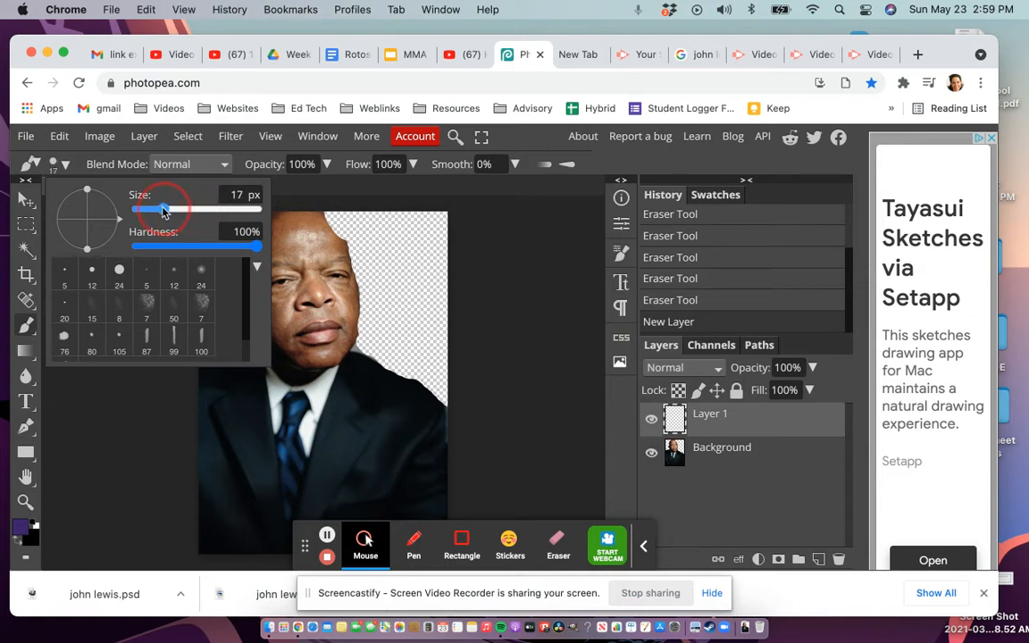
mouse_move(254, 253)
left_mouse_down()
mouse_move(121, 249)
mouse_move(264, 247)
left_mouse_up()
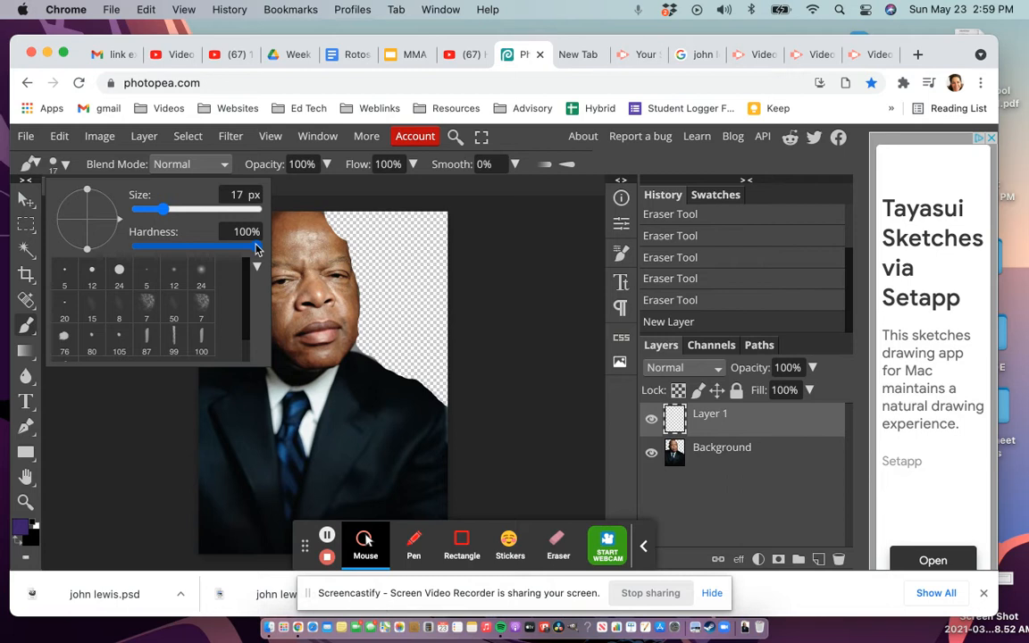
mouse_move(253, 249)
left_mouse_down()
mouse_move(128, 249)
mouse_move(141, 240)
mouse_move(254, 239)
left_mouse_up()
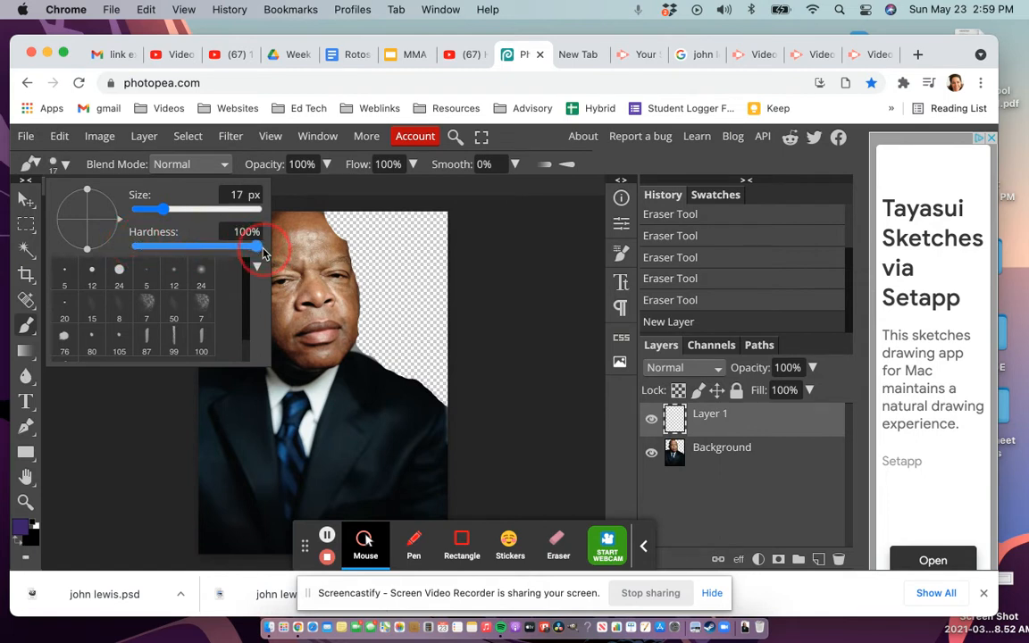
left_click(62, 273)
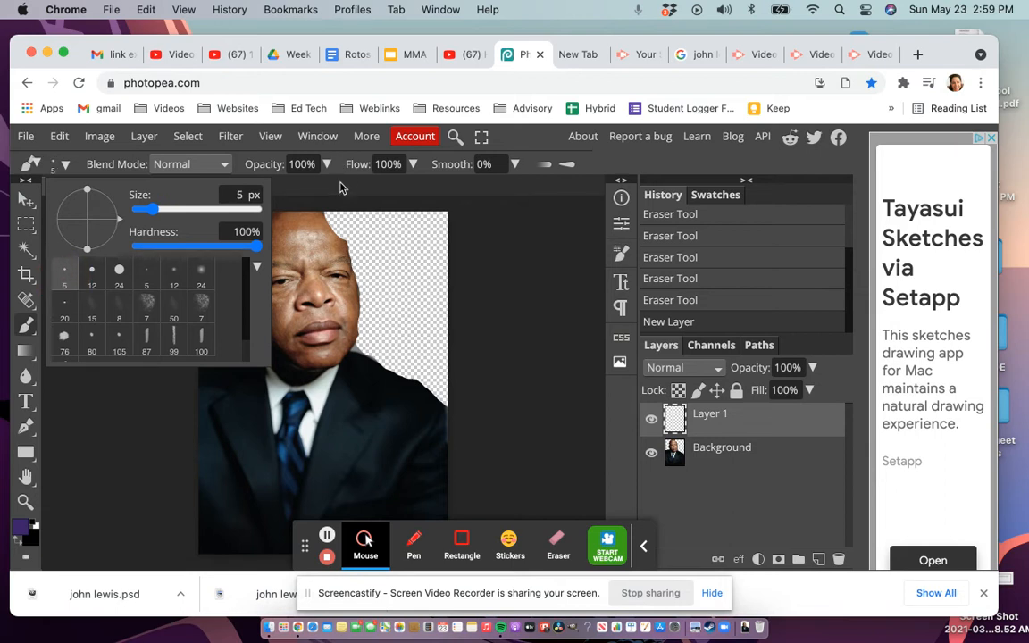
left_click(309, 170)
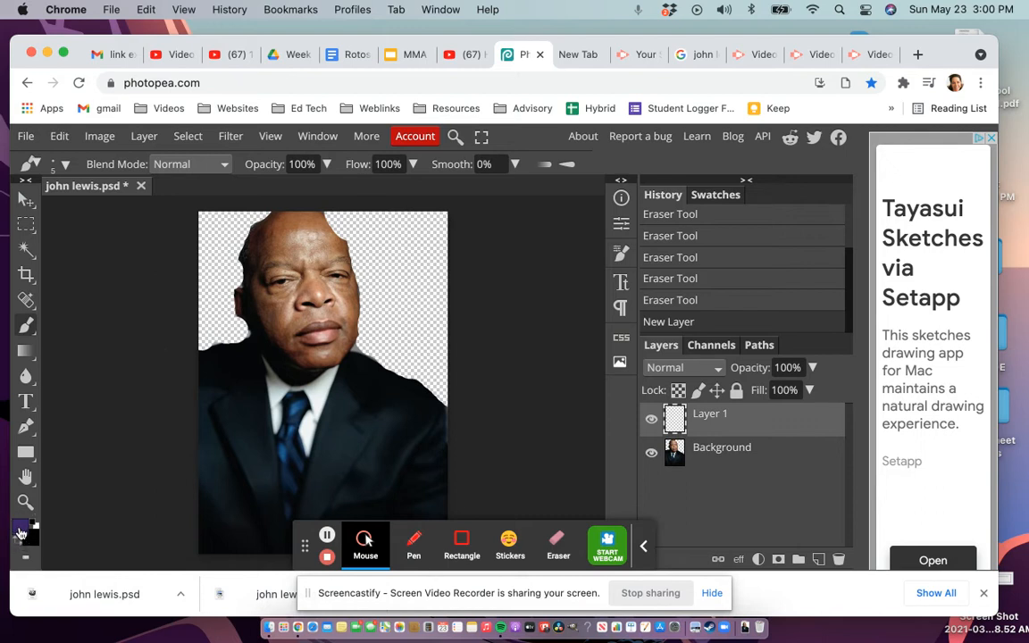
Set the foreground color to black (000000).
left_click(22, 533)
left_click(270, 305)
mouse_move(272, 306)
left_mouse_down()
mouse_move(275, 334)
mouse_move(218, 370)
mouse_move(233, 374)
left_mouse_up()
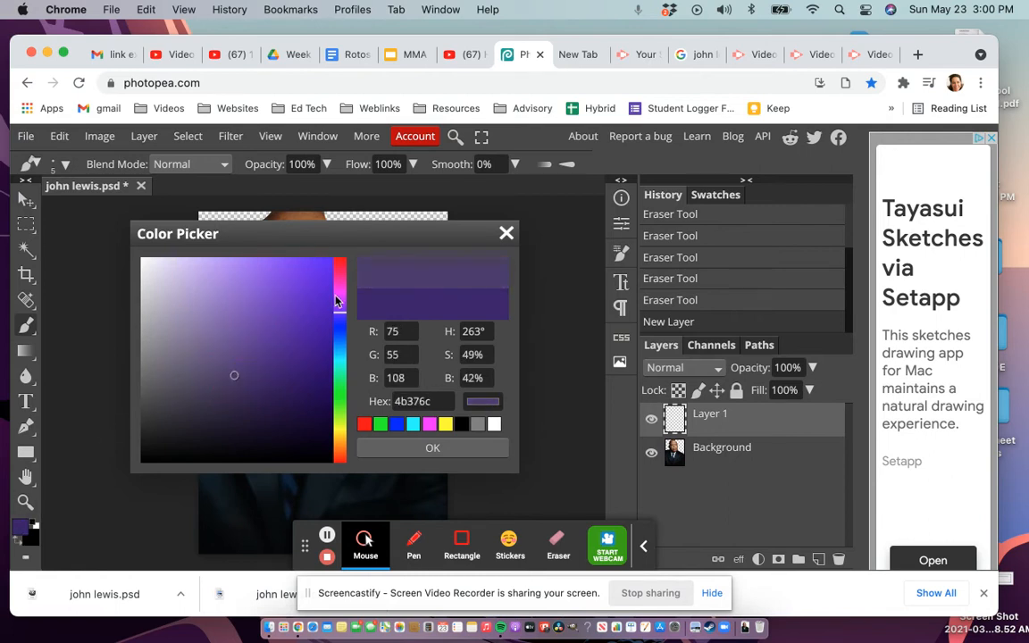
left_click(340, 301)
mouse_move(340, 301)
left_mouse_down()
mouse_move(340, 280)
mouse_move(340, 409)
left_mouse_up()
mouse_move(279, 304)
left_mouse_down()
mouse_move(284, 294)
mouse_move(245, 288)
mouse_move(161, 323)
mouse_move(183, 436)
mouse_move(286, 366)
mouse_move(292, 278)
left_mouse_up()
mouse_move(294, 451)
left_mouse_down()
mouse_move(306, 452)
mouse_move(193, 456)
left_mouse_up()
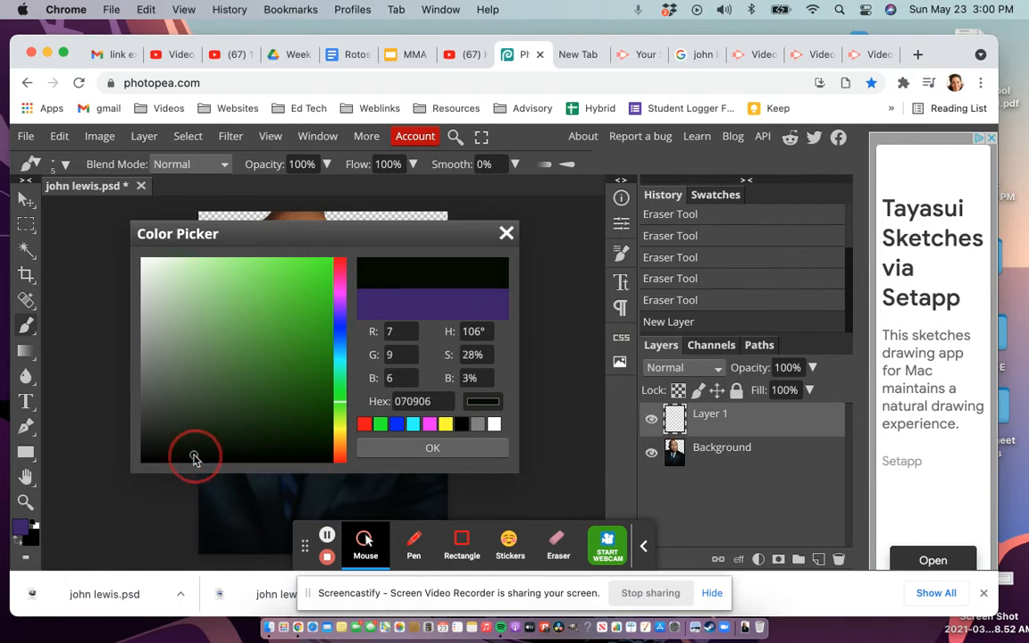
left_click(459, 424)
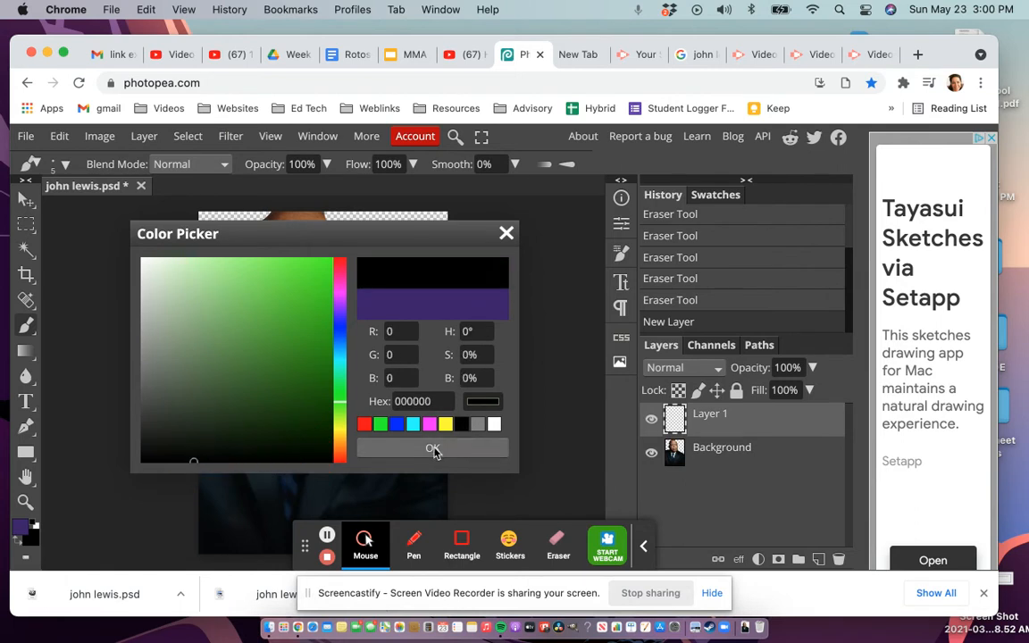
left_click(432, 449)
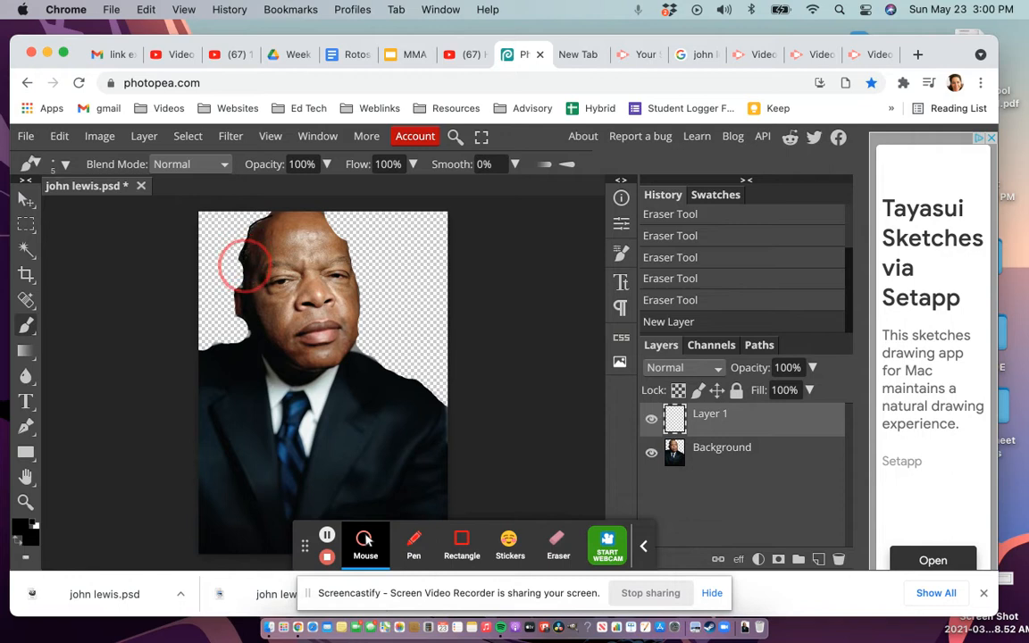
Trace the edges of the portrait's head, ear and shoulders in black on Layer 1, and outline both nostrils.
left_click_drag(233, 307, 245, 334)
left_click(222, 295)
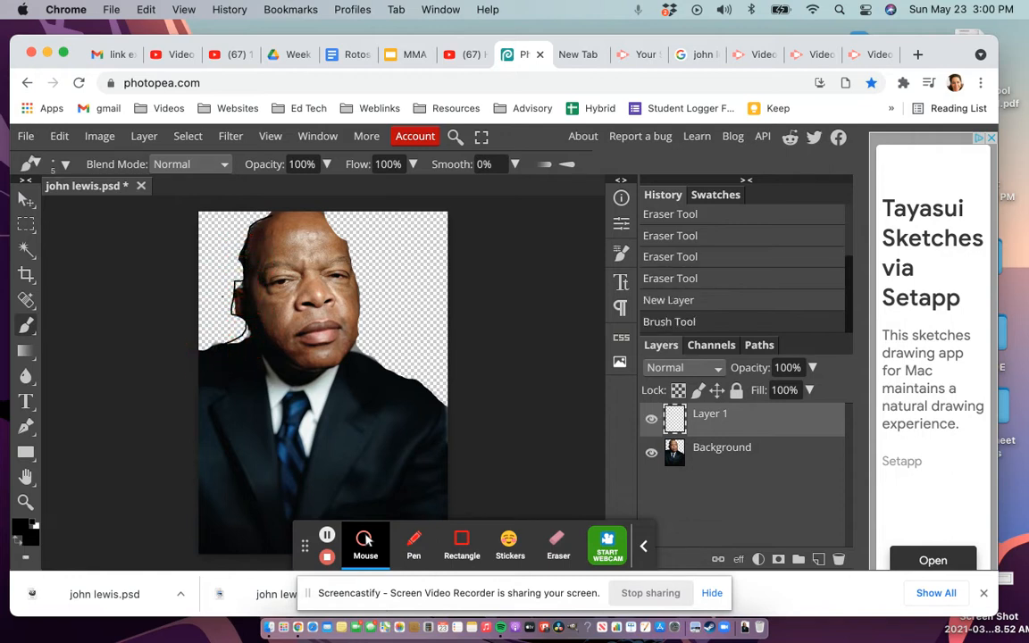
mouse_move(250, 223)
left_mouse_down()
mouse_move(320, 220)
mouse_move(347, 265)
mouse_move(355, 350)
mouse_move(443, 416)
left_mouse_up()
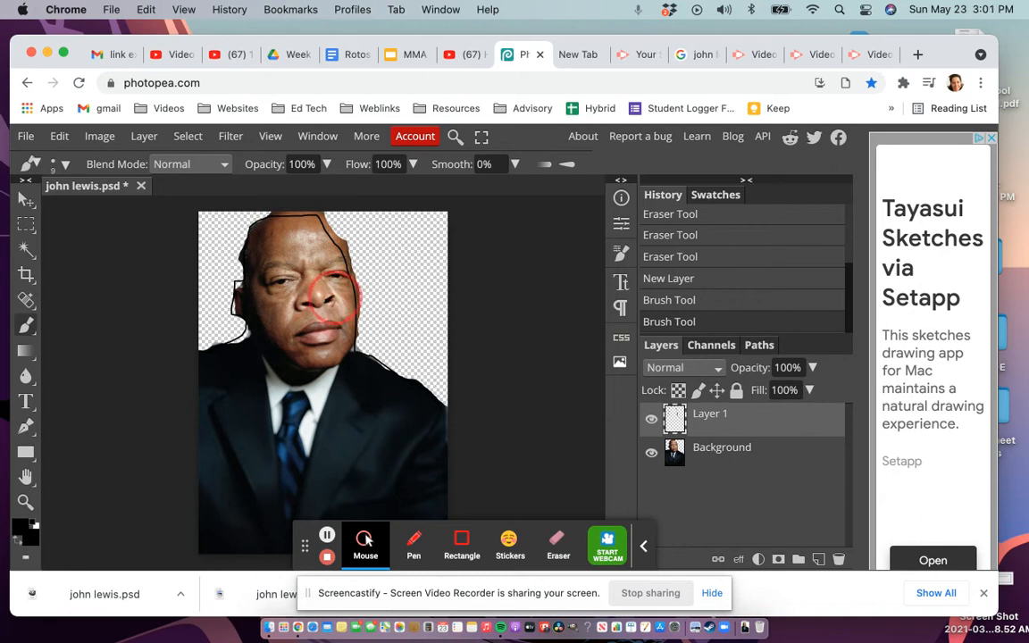
left_click(325, 301)
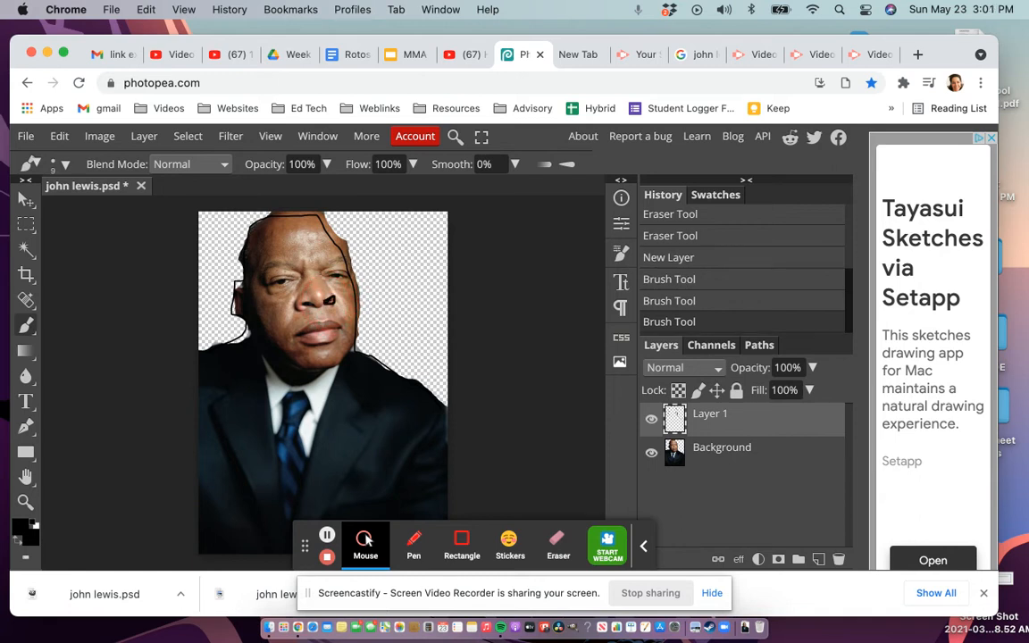
left_click(312, 302)
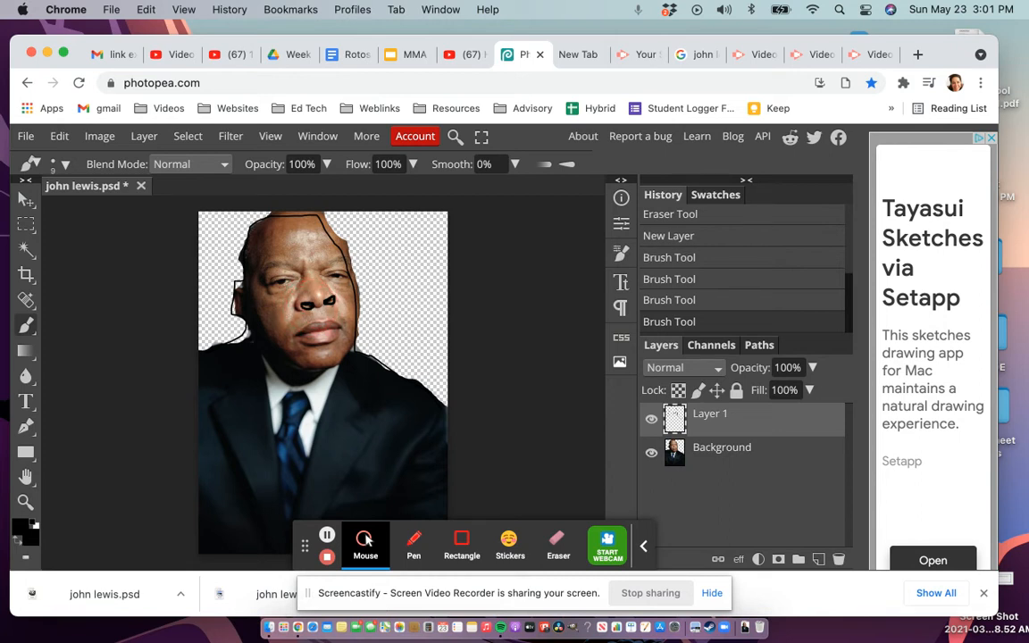
left_click(25, 502)
left_click(284, 297)
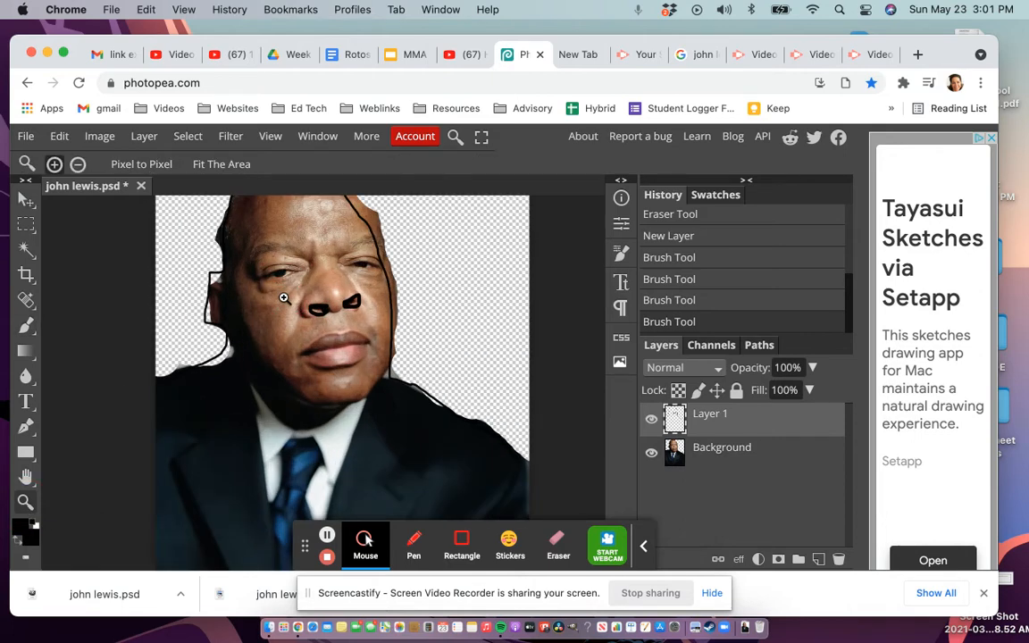
left_click(283, 297)
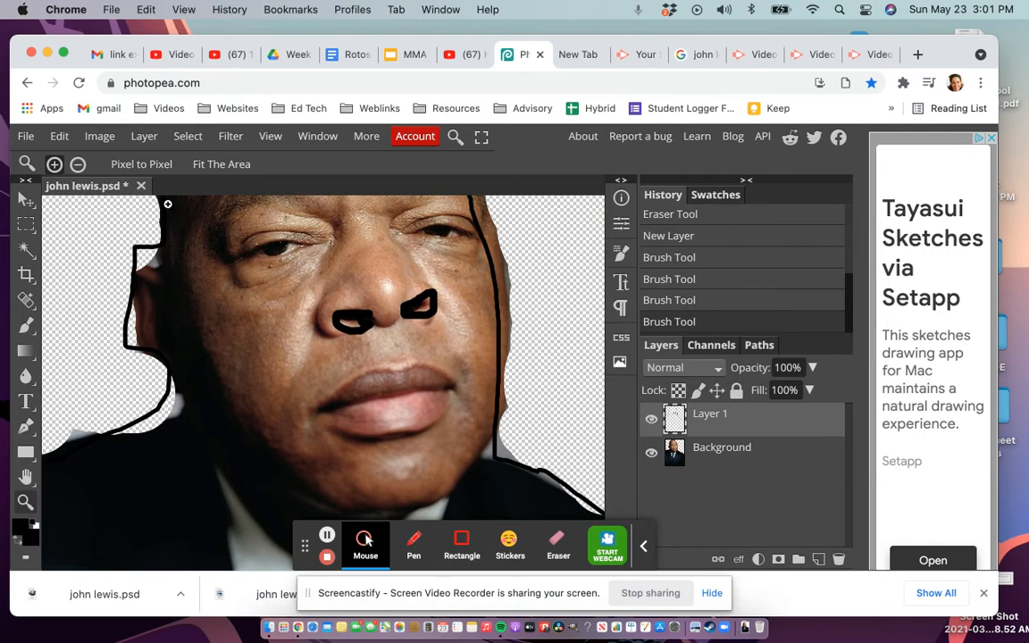
left_click(79, 166)
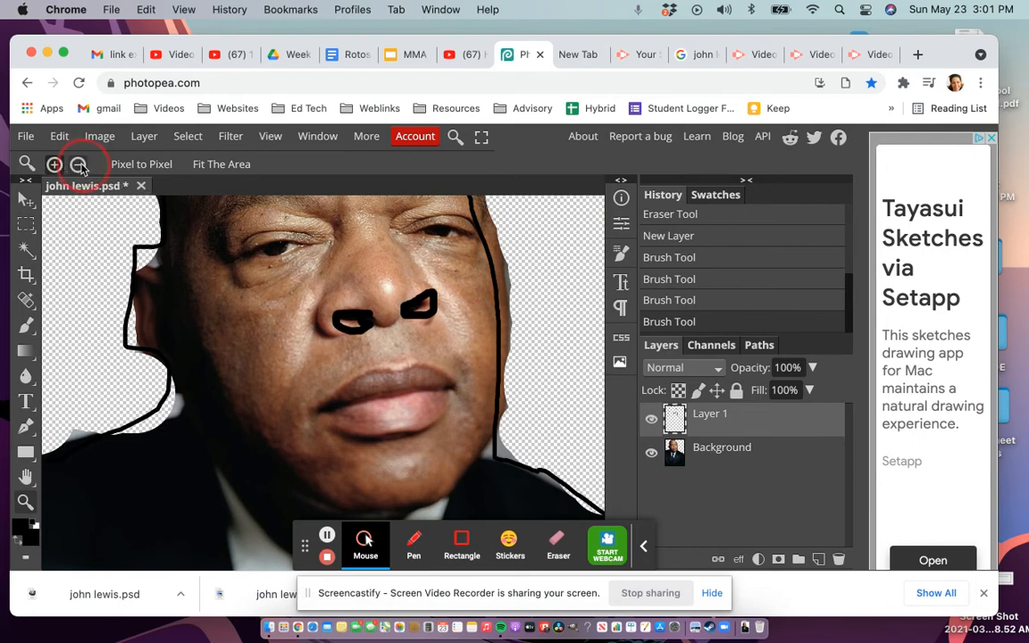
left_click(268, 282)
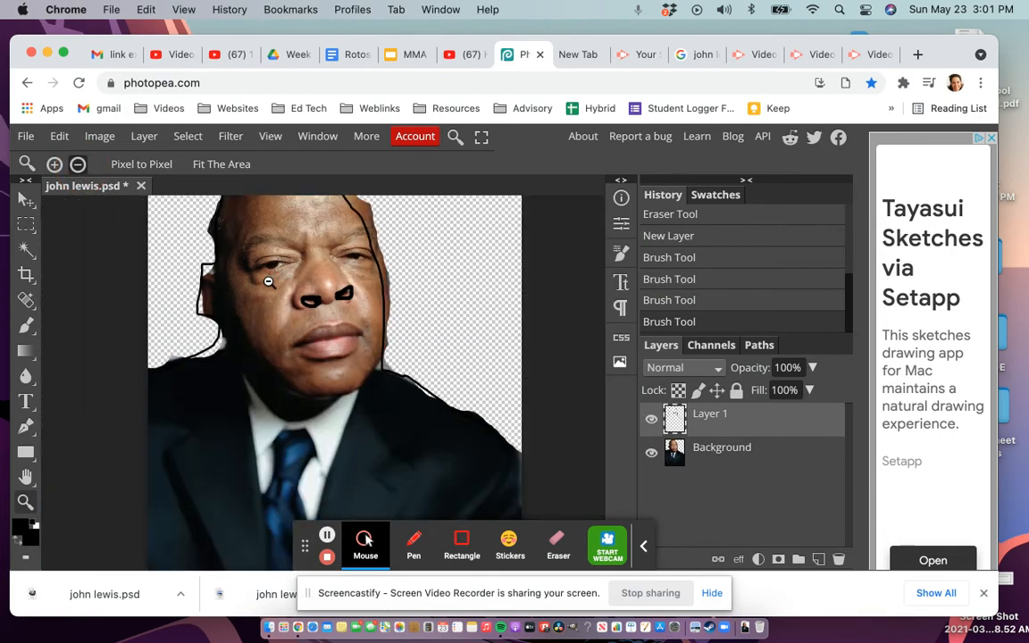
left_click(268, 282)
Paint black lines along the lids and lashes of both eyes on Layer 1 with the 5 px brush.
left_click(54, 164)
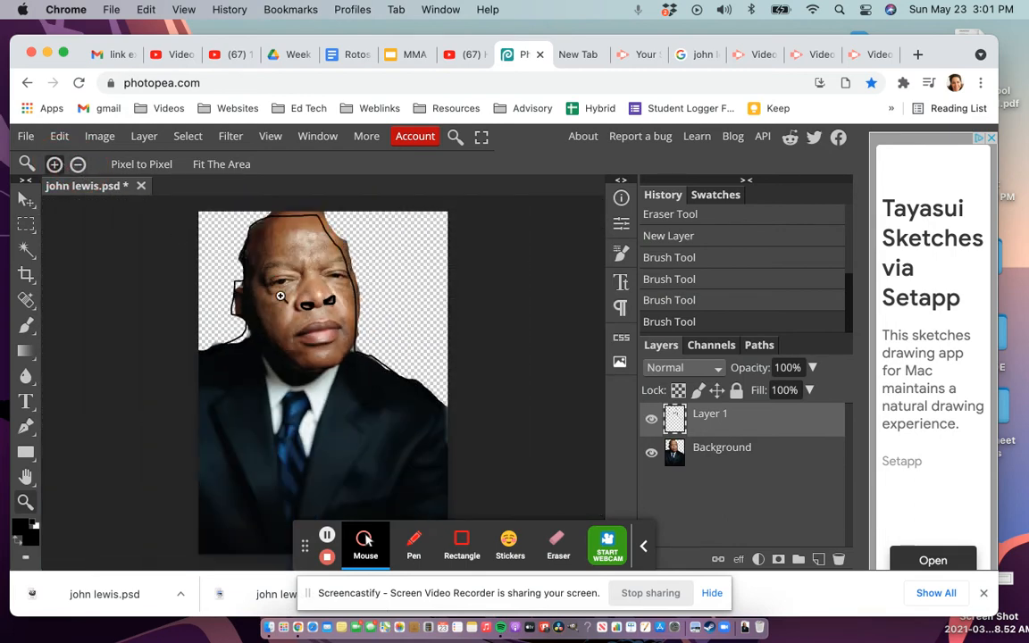
left_click(280, 295)
left_click(282, 295)
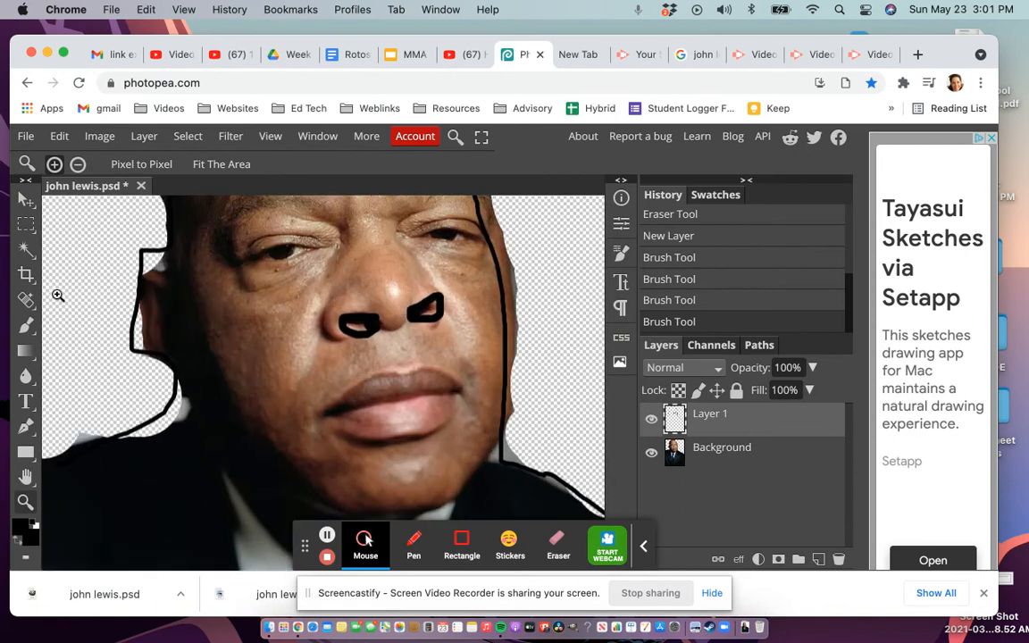
left_click(26, 325)
left_click(88, 328)
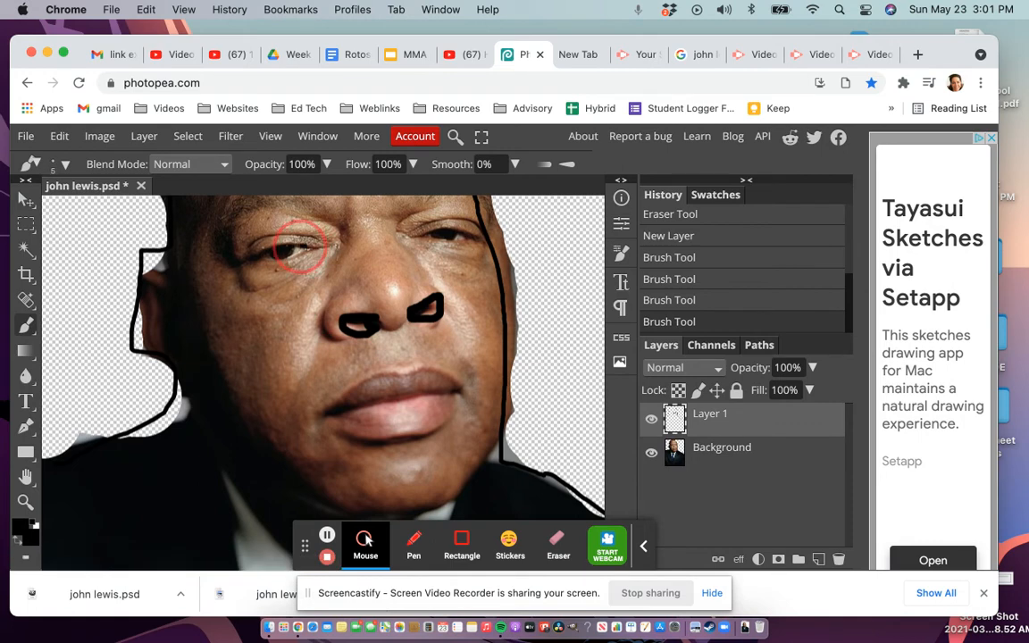
left_click_drag(248, 258, 306, 243)
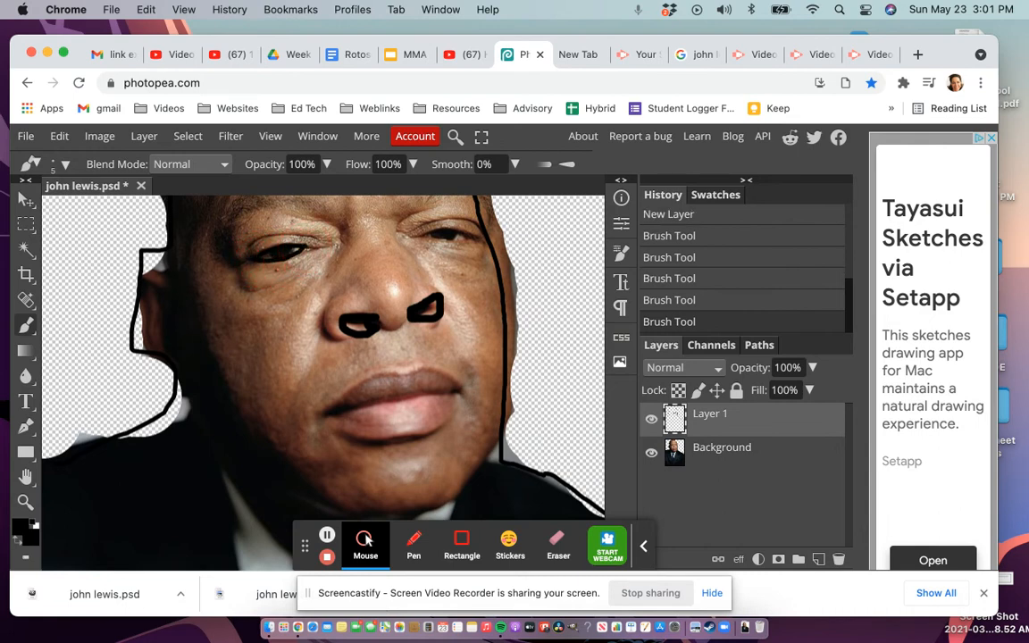
left_click_drag(249, 254, 277, 242)
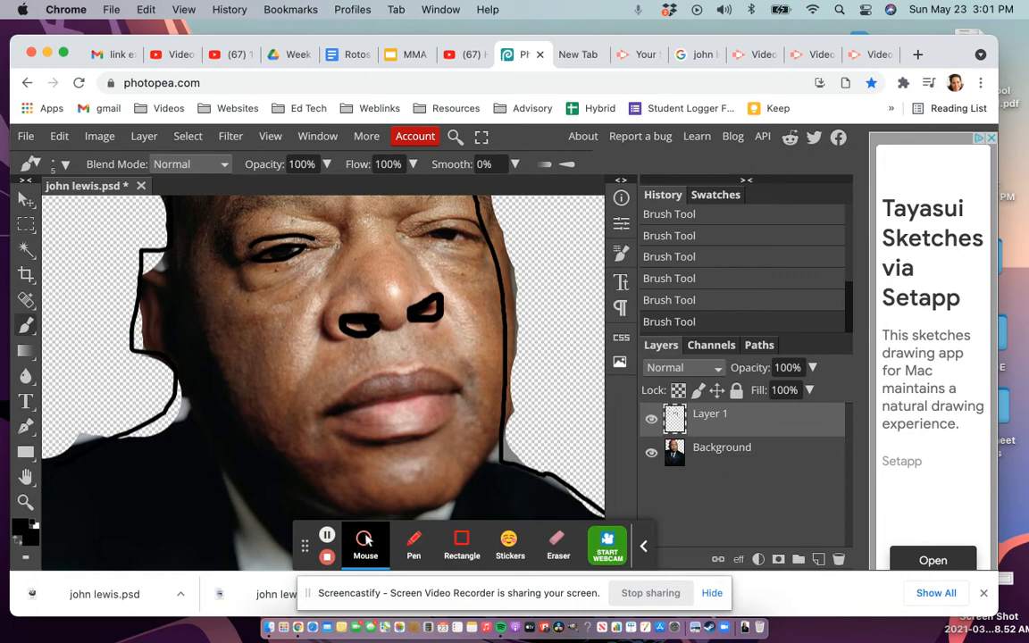
left_click_drag(418, 217, 466, 220)
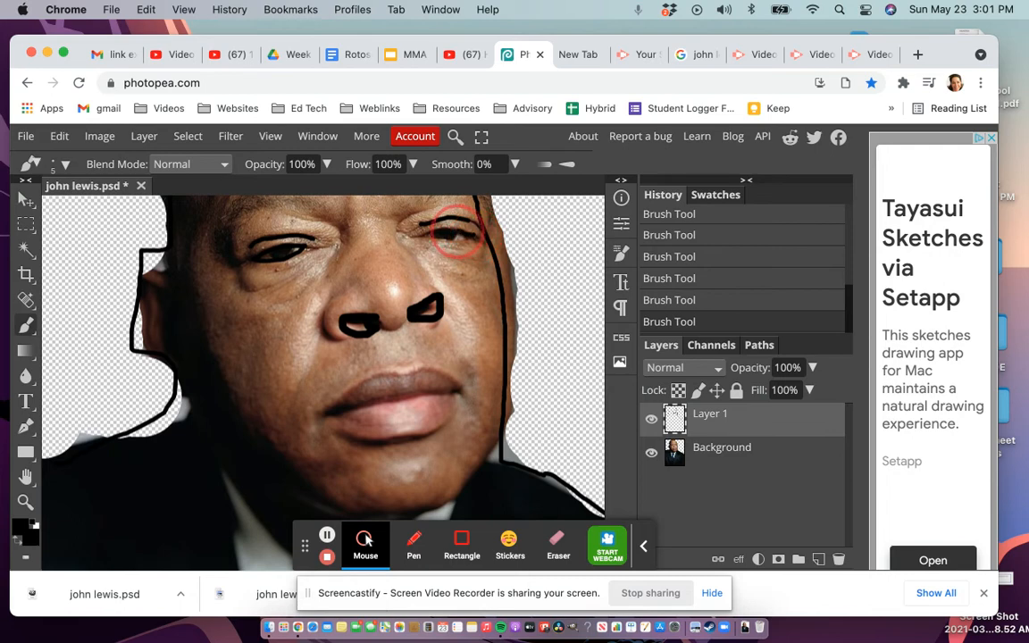
left_click(423, 237)
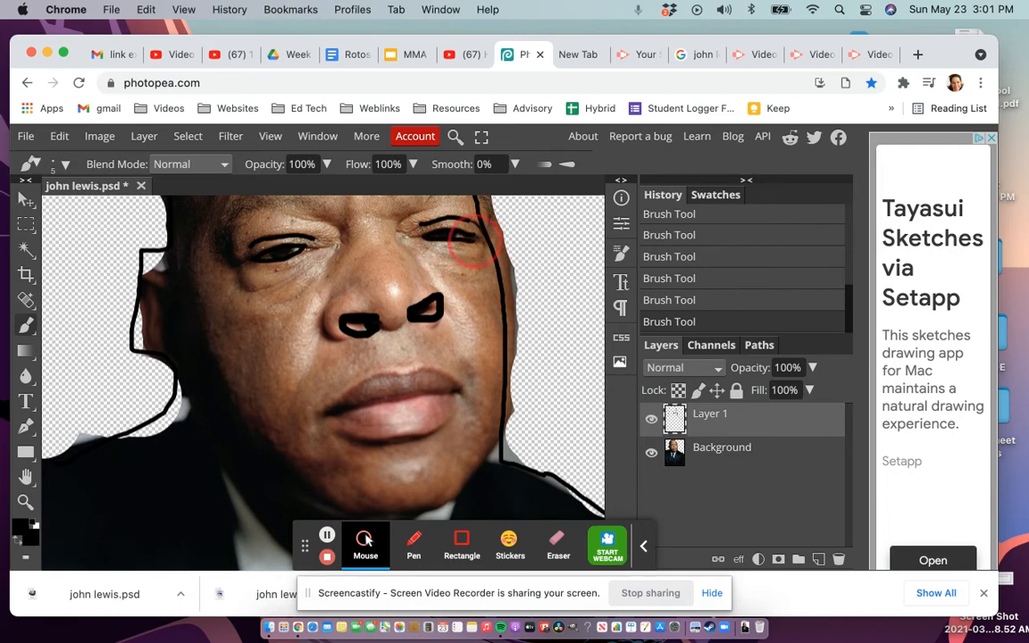
Complete the lower lid line of the second eye, and trace the lips and the creases beside the mouth in black on Layer 1.
left_click_drag(423, 237, 464, 236)
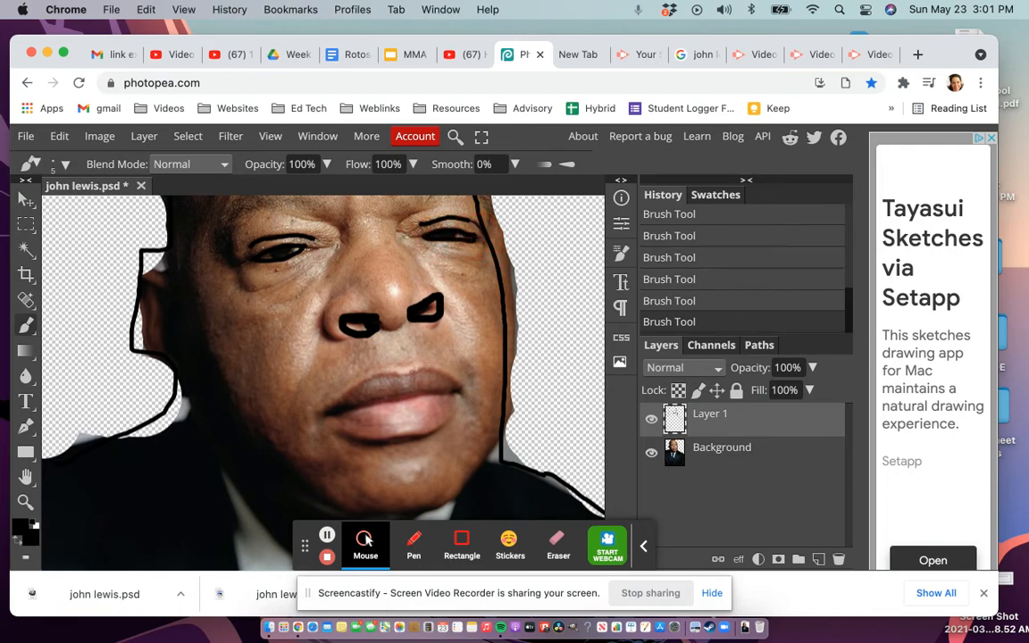
mouse_move(411, 369)
left_mouse_down()
mouse_move(460, 386)
mouse_move(449, 411)
mouse_move(412, 432)
mouse_move(328, 408)
mouse_move(374, 375)
left_mouse_up()
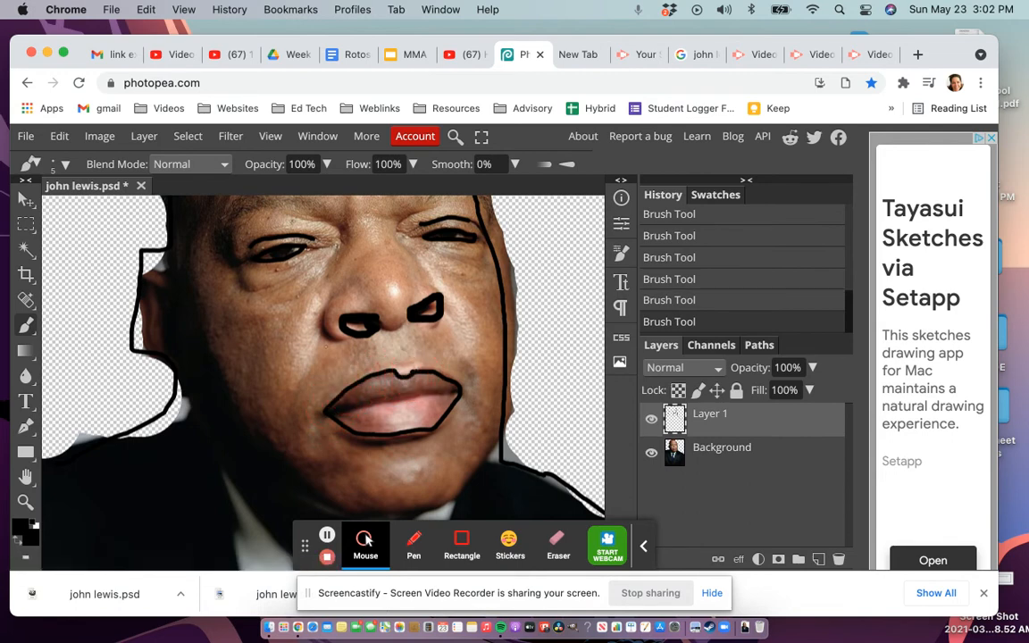
left_click_drag(317, 335, 302, 431)
left_click_drag(454, 329, 472, 384)
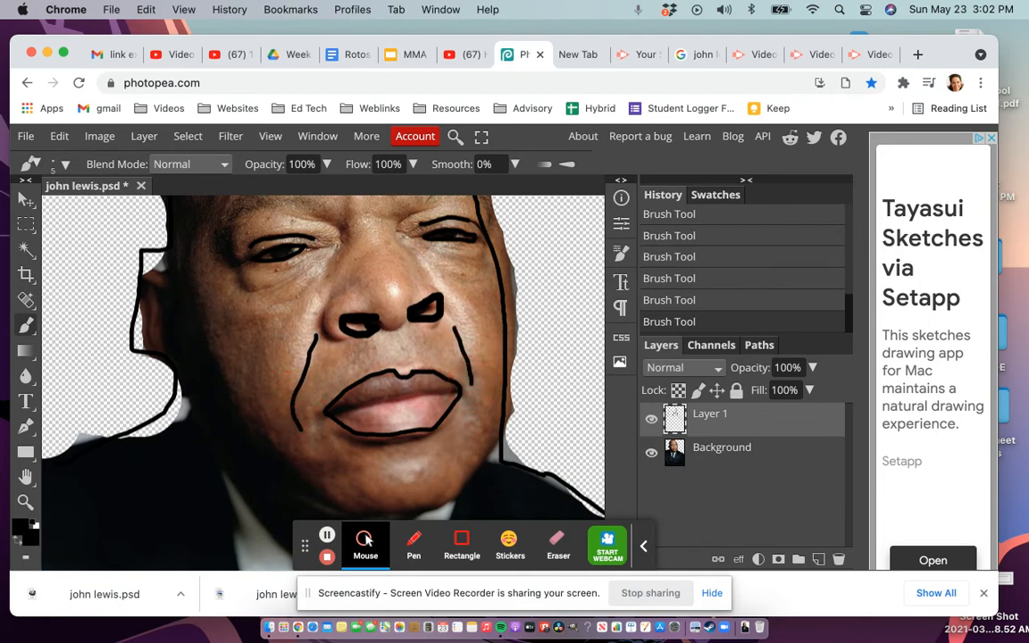
Trace both sides of the nose bridge, the crease above the first eye, the inner ear and the jawline in black on Layer 1.
left_click_drag(340, 218, 327, 284)
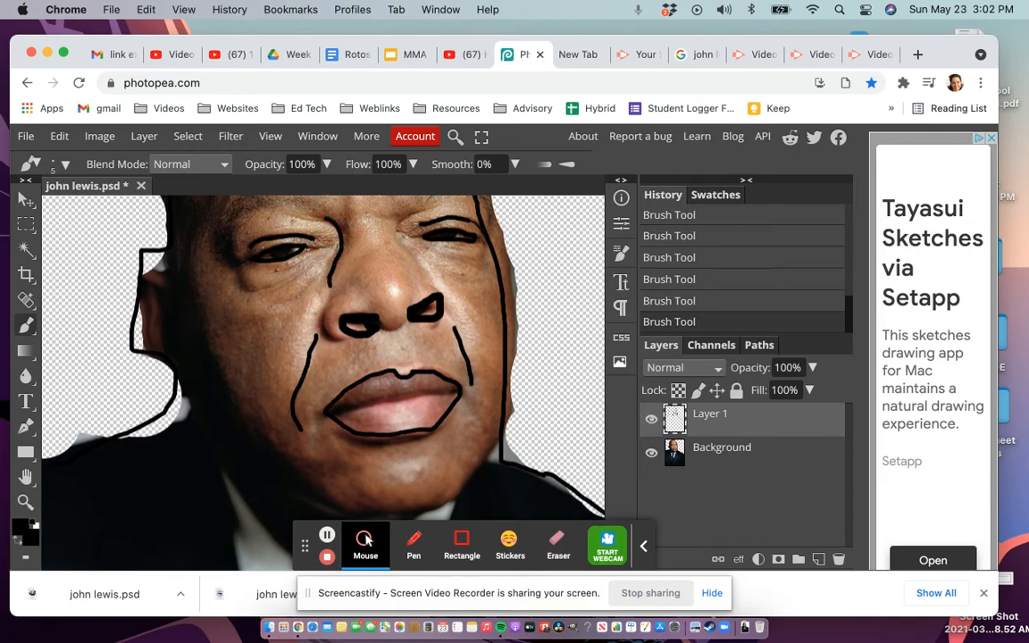
mouse_move(399, 210)
left_mouse_down()
mouse_move(397, 239)
mouse_move(417, 268)
left_mouse_up()
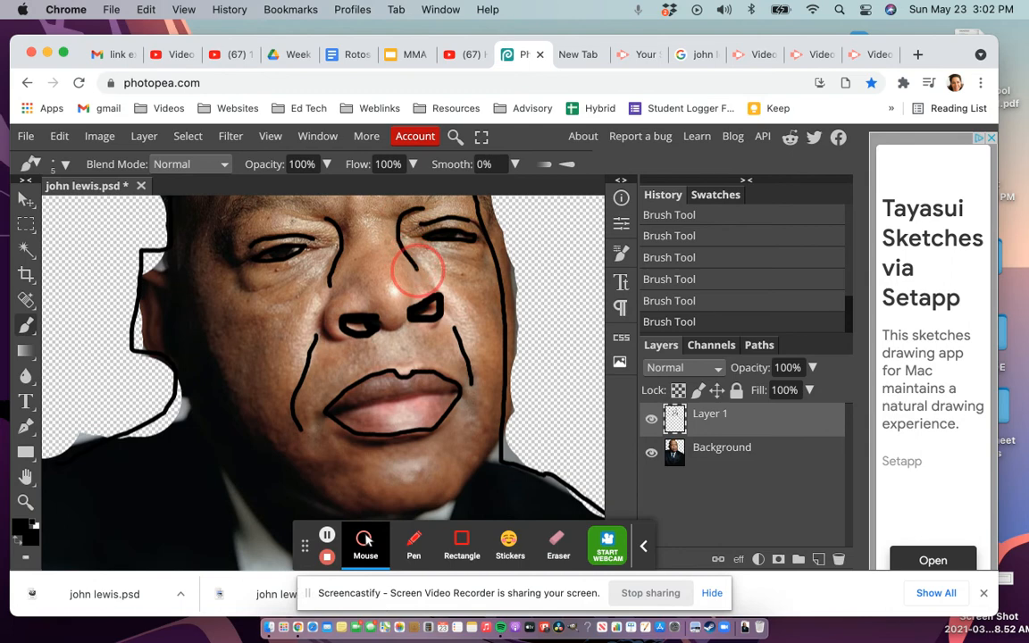
mouse_move(267, 212)
left_mouse_down()
mouse_move(230, 212)
mouse_move(223, 236)
left_mouse_up()
mouse_move(261, 204)
left_mouse_down()
mouse_move(241, 202)
mouse_move(224, 235)
left_mouse_up()
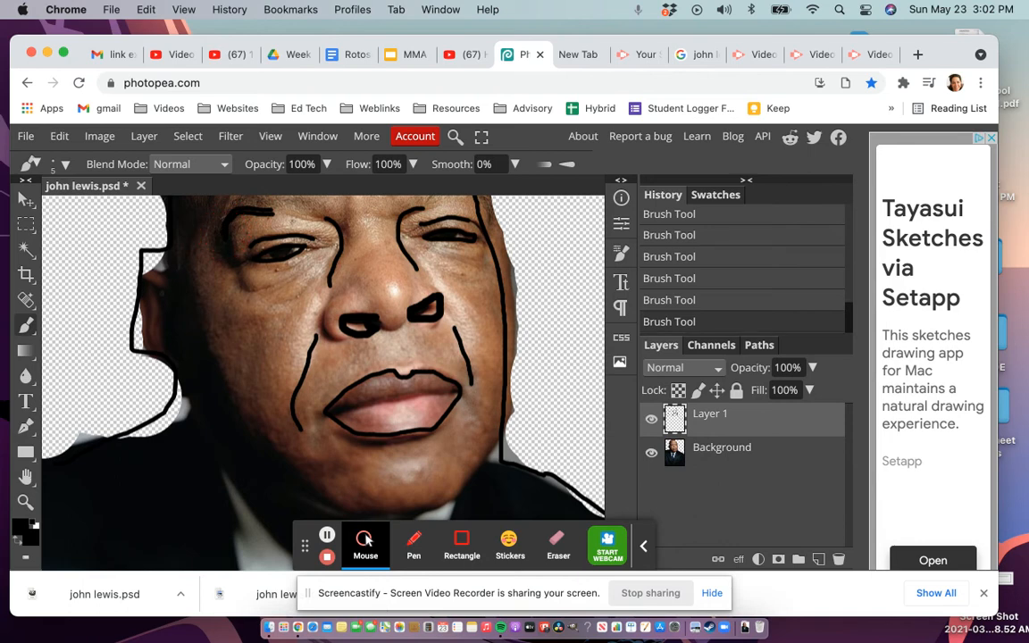
mouse_move(144, 278)
left_mouse_down()
mouse_move(169, 338)
mouse_move(189, 348)
mouse_move(201, 390)
mouse_move(301, 482)
mouse_move(362, 509)
mouse_move(438, 502)
mouse_move(471, 475)
left_mouse_up()
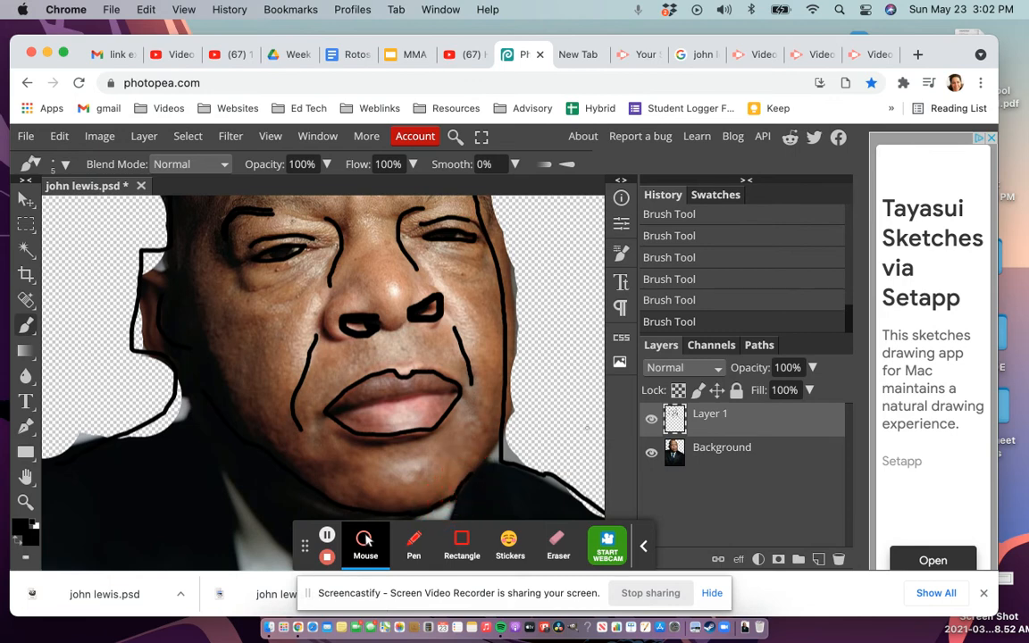
Hide and show the Background photo to check the line drawing on its own, and make Layer 1 the active layer again.
left_click(674, 460)
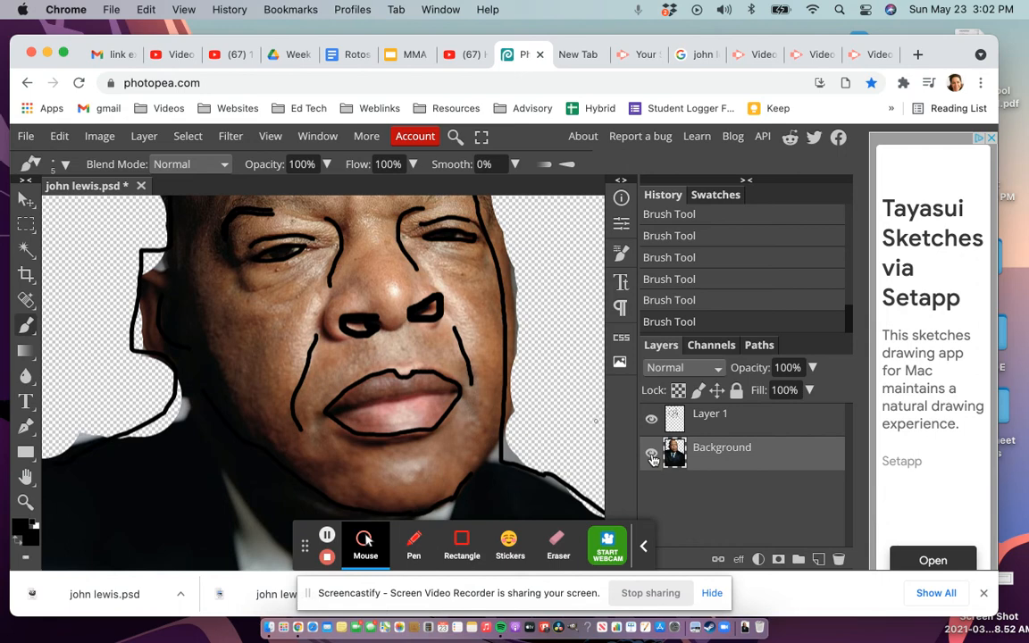
left_click(652, 456)
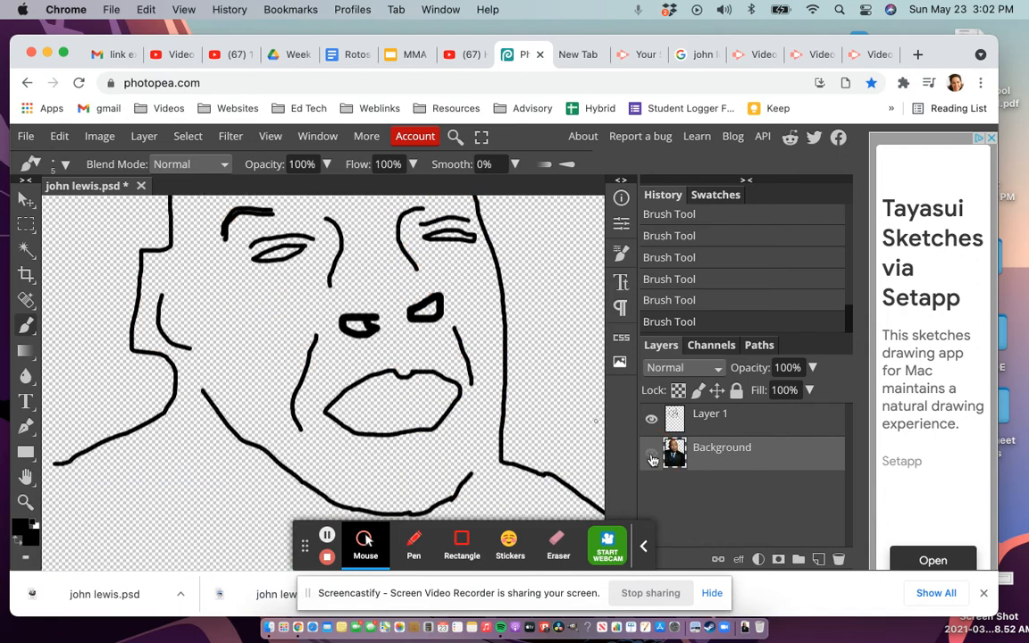
left_click(651, 456)
left_click(652, 456)
left_click(652, 456)
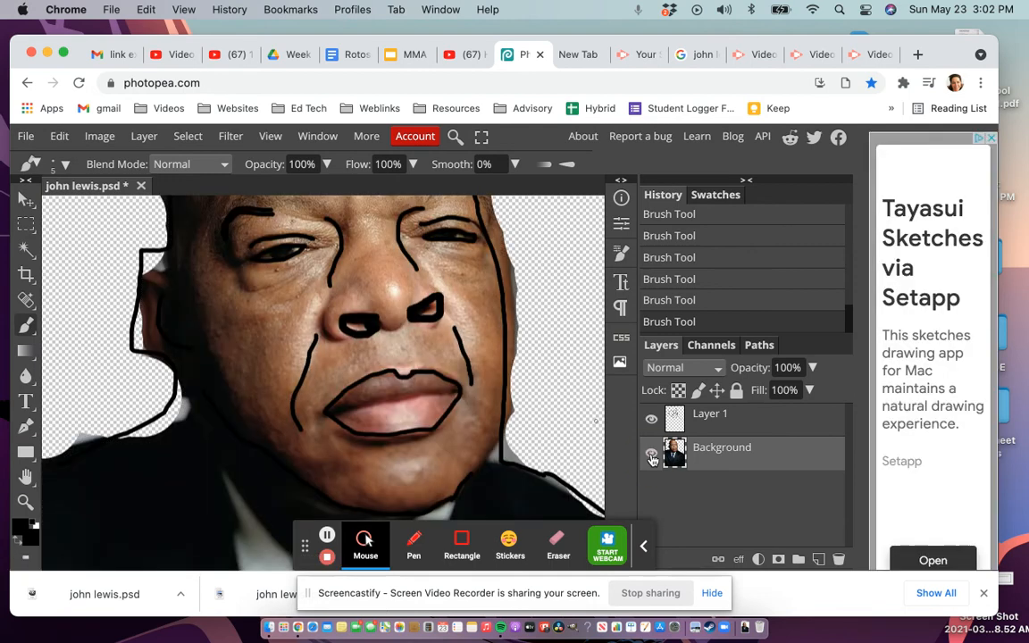
left_click(700, 426)
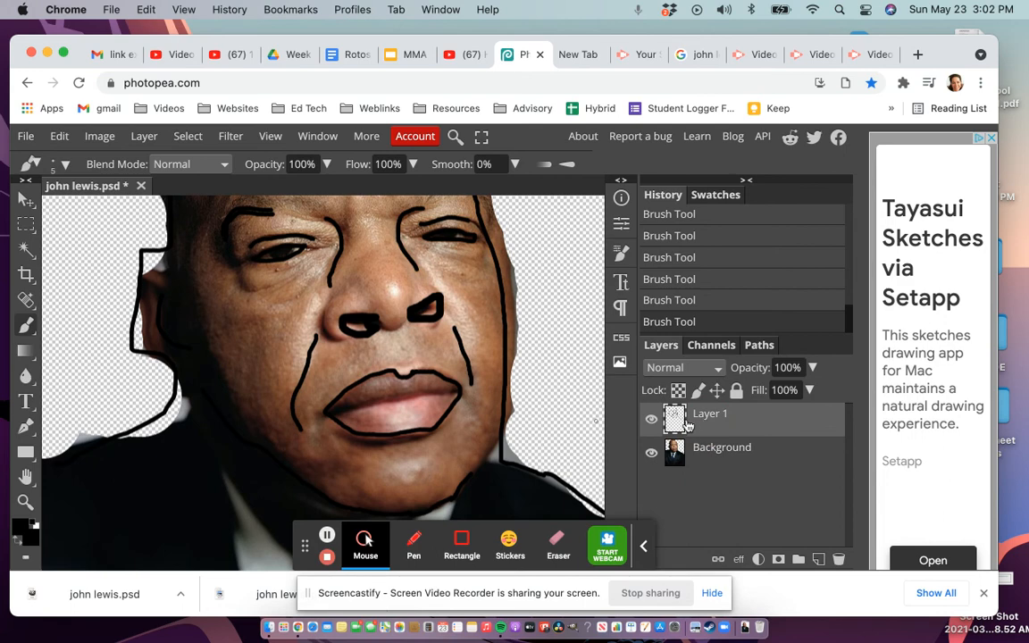
Step back through the most recent brush strokes in the history, and restore them one by one up to the last stroke.
left_click(683, 302)
left_click(688, 278)
left_click(686, 259)
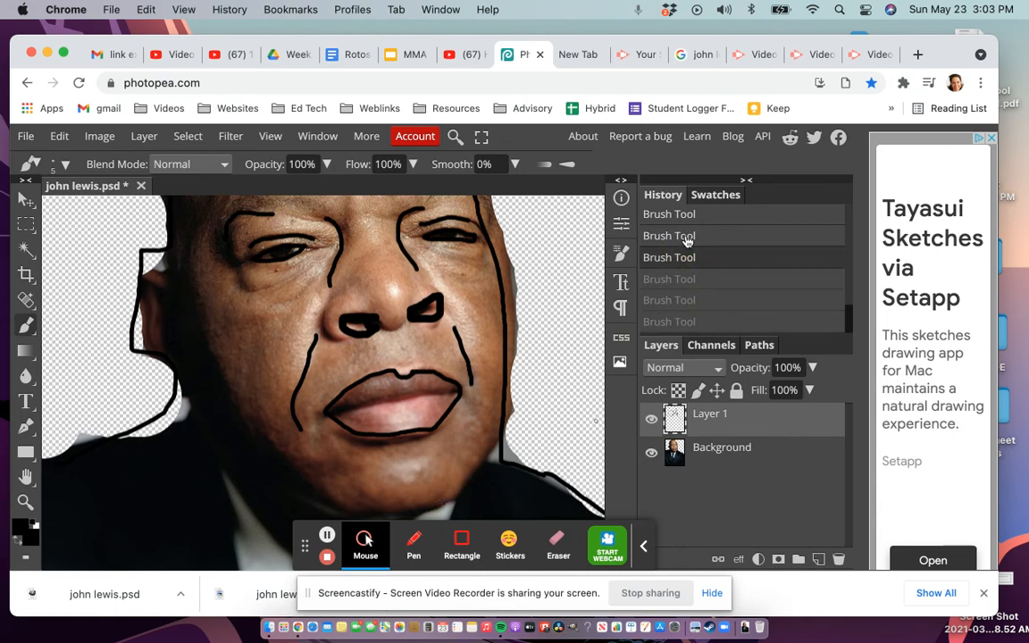
right_click(684, 237)
left_click(684, 237)
left_click(669, 237)
left_click(665, 257)
left_click(666, 278)
left_click(666, 304)
left_click(666, 327)
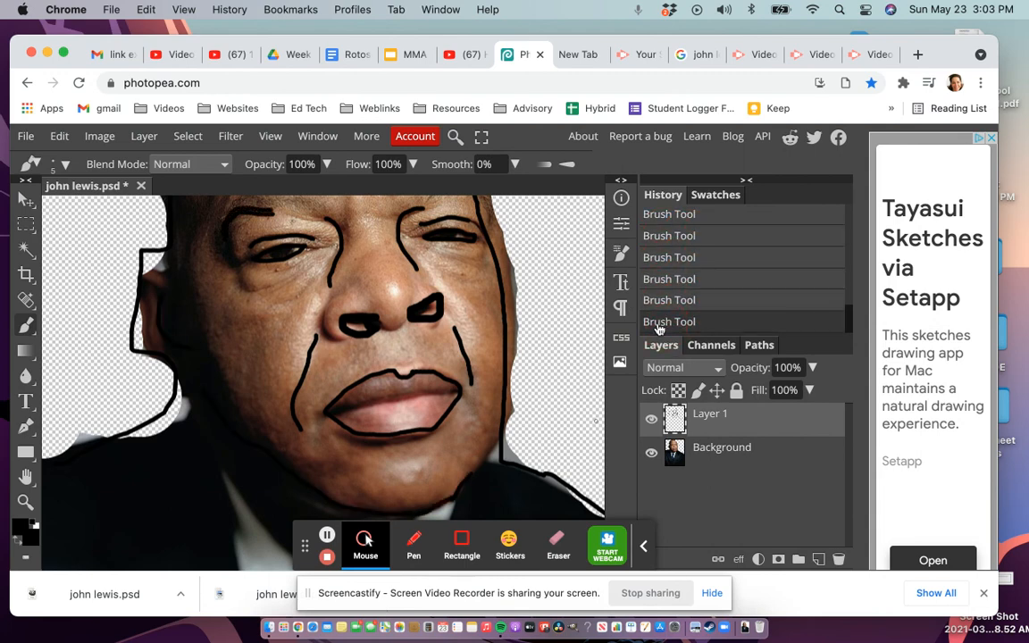
left_click(59, 137)
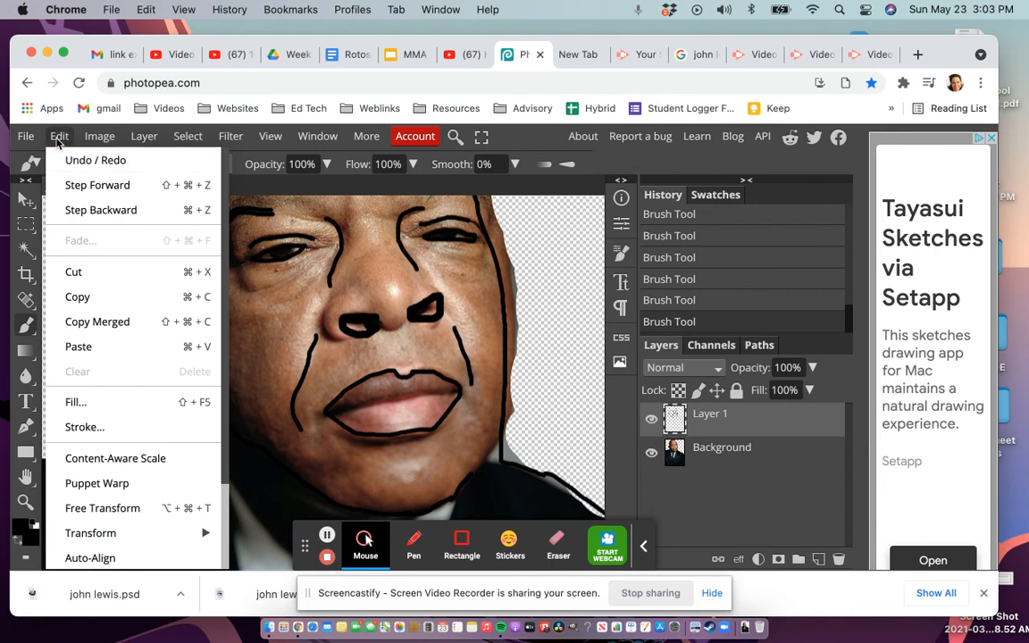
left_click(60, 136)
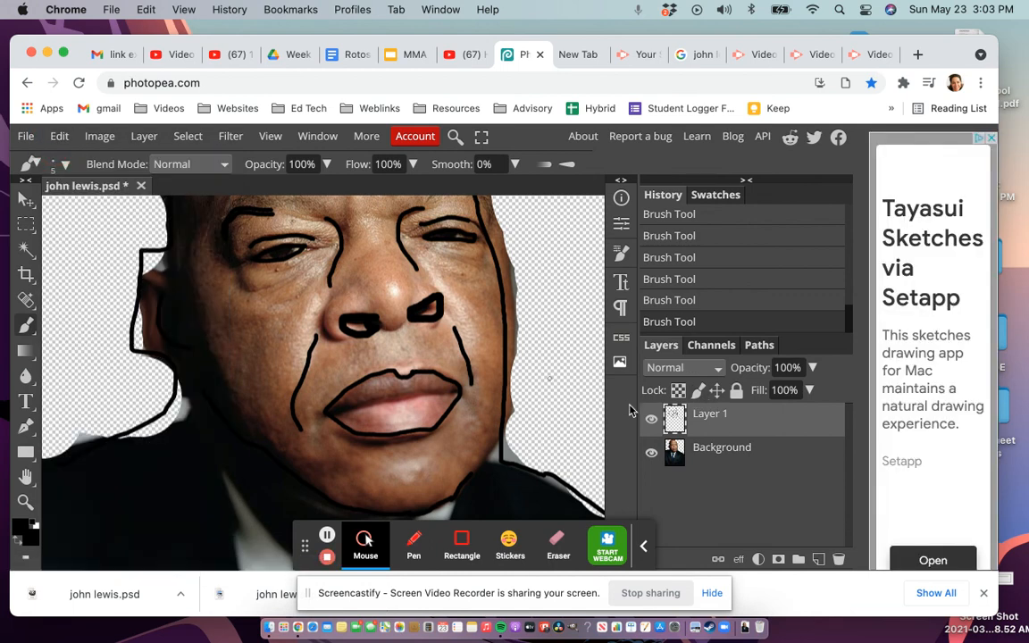